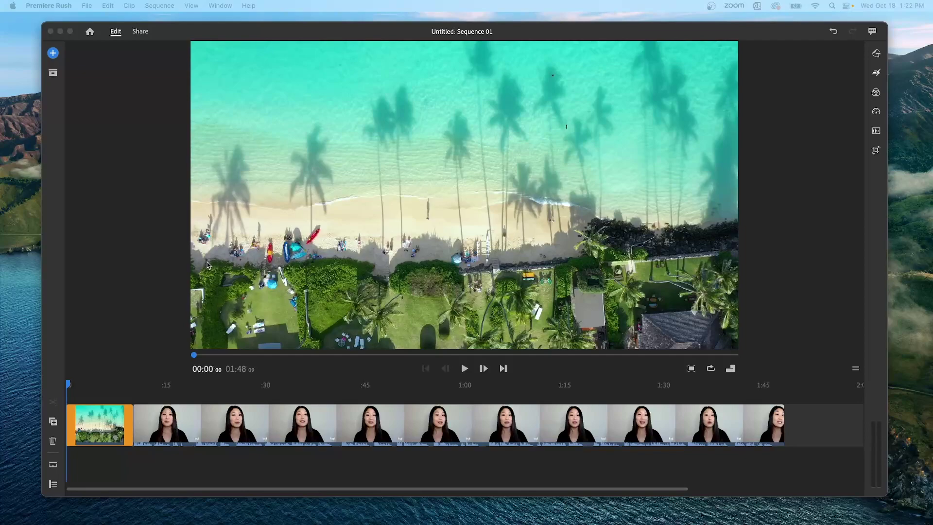
Add the TITLE transition graphic from Graphics; it fails with an Adobe Stock download error.
click(53, 54)
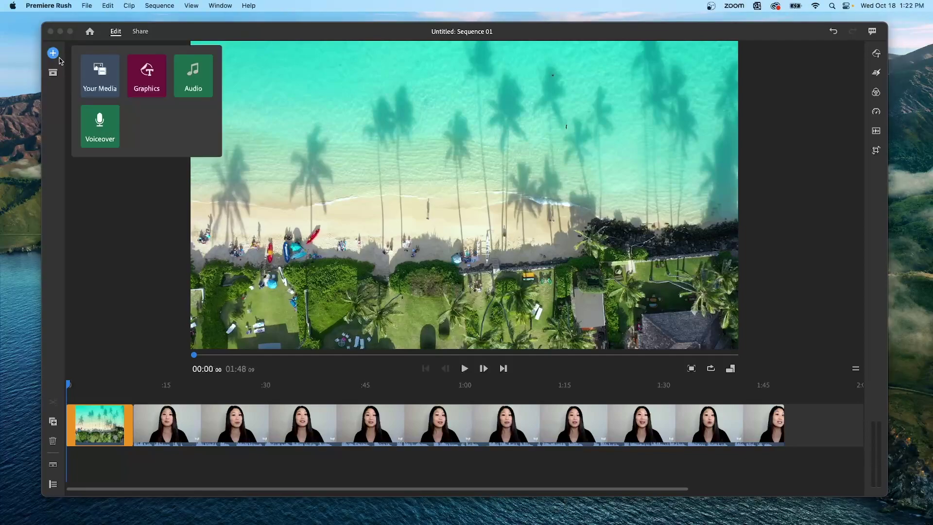
click(147, 76)
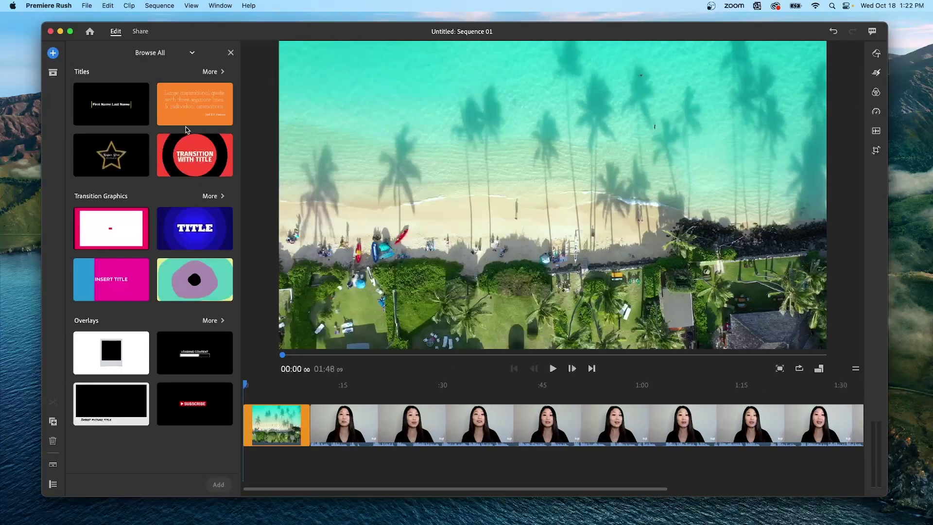
click(194, 228)
click(218, 484)
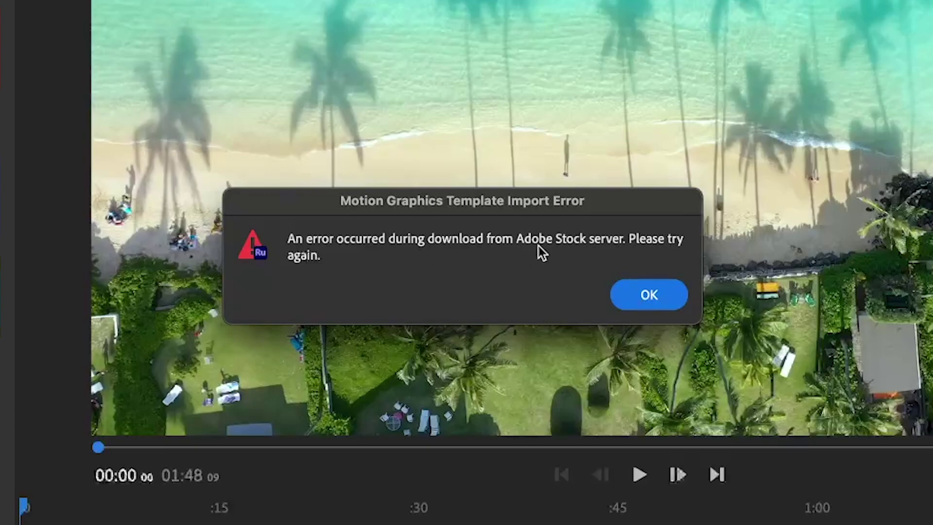
Dismiss the download error and show all templates in the Titles category.
click(652, 295)
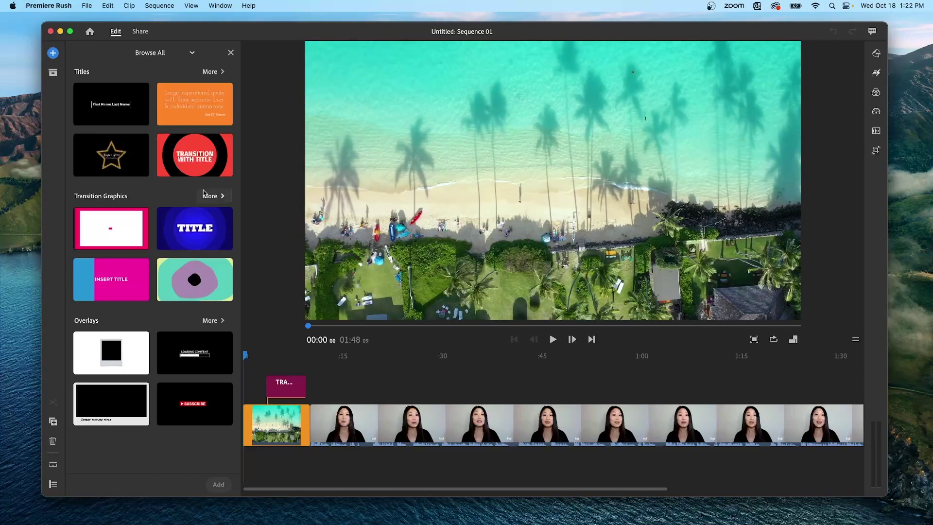
click(213, 72)
scroll(173, 376, down, 5)
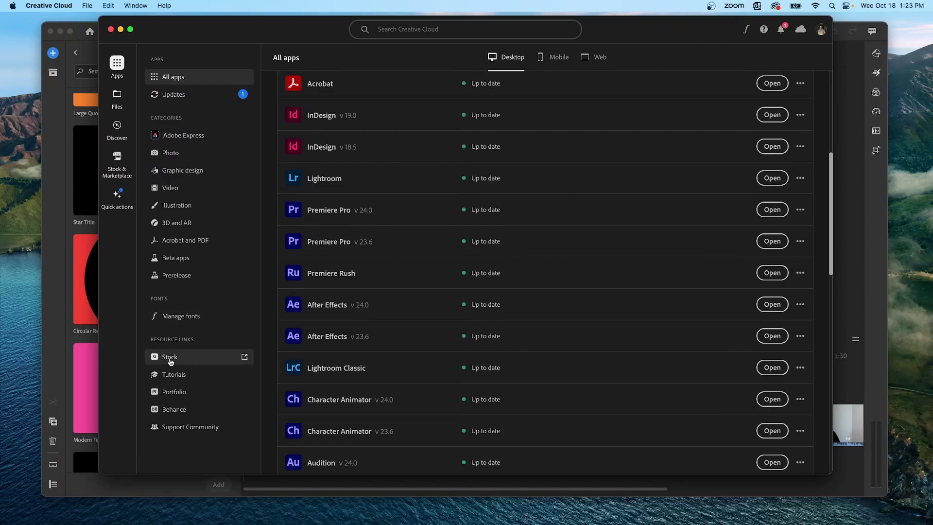
Open stock.adobe.com in Chrome from Creative Cloud's Stock resource link.
click(171, 360)
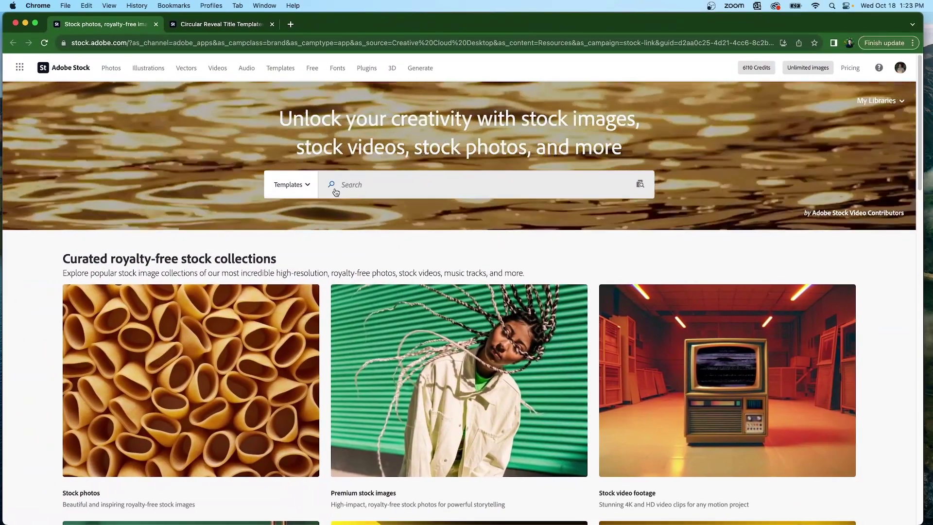
Rerun the 'circular reveal title' Templates search and re-download Circular Reveal Title.
click(291, 184)
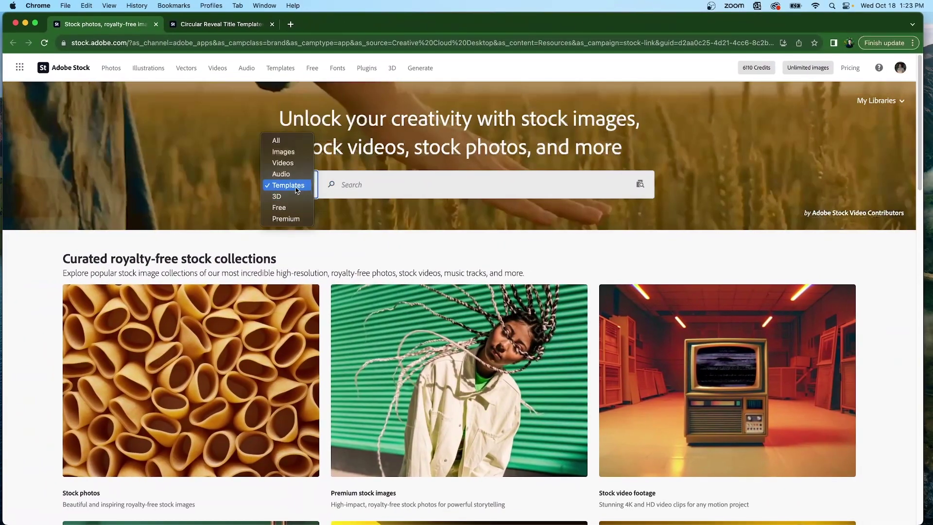
click(288, 185)
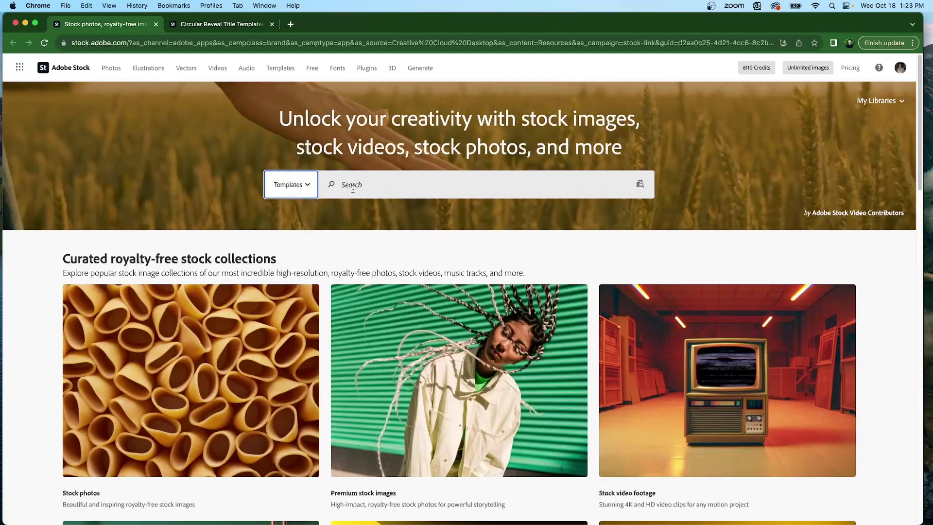
click(353, 185)
click(364, 224)
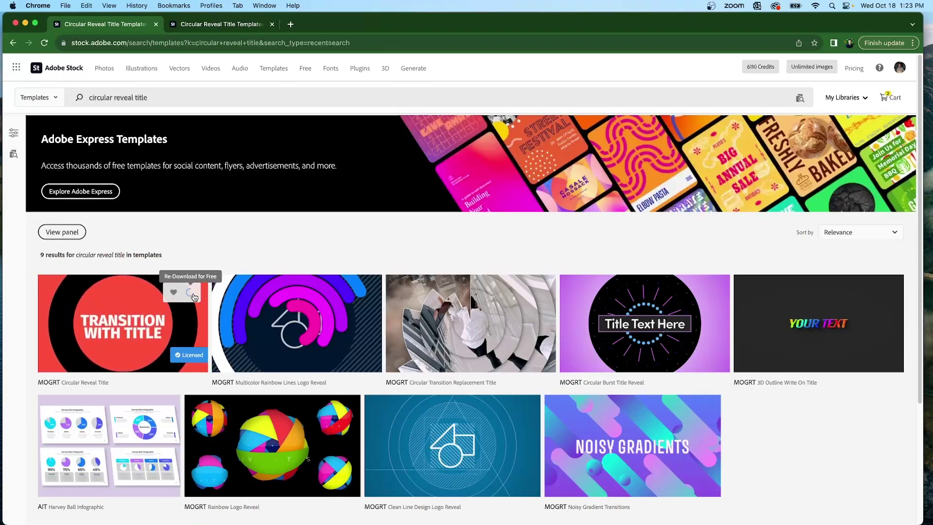
click(194, 294)
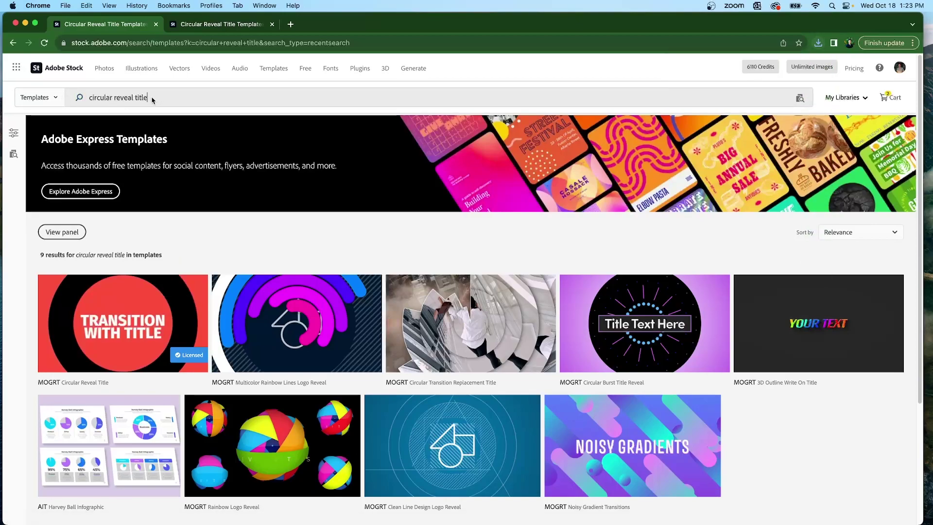
Clear the search text to show all templates.
drag(153, 96, 77, 94)
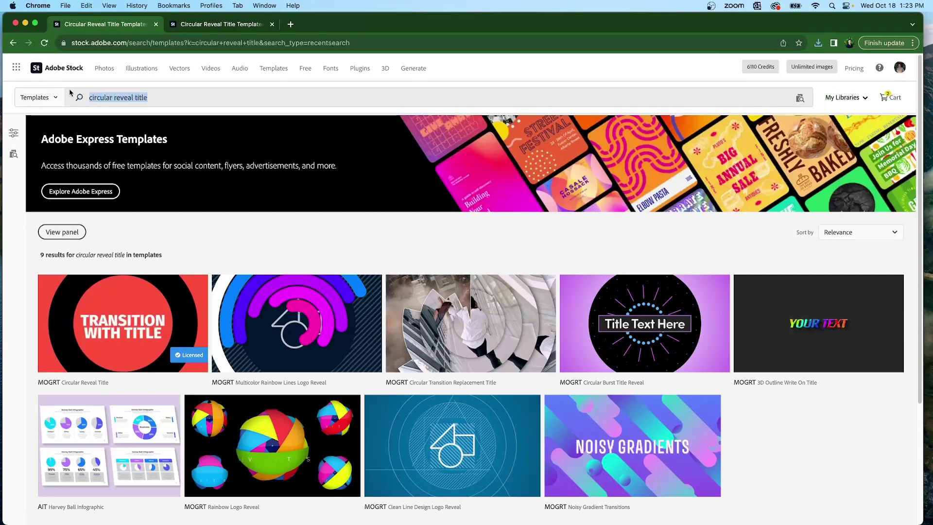
key(BackSpace)
key(Return)
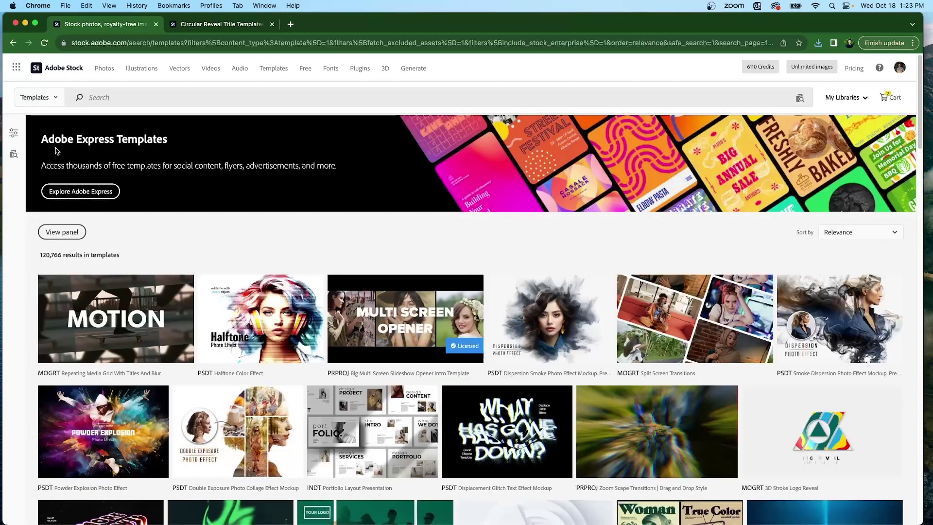
Filter the Adobe Stock template results to the Premiere Rush app.
click(14, 135)
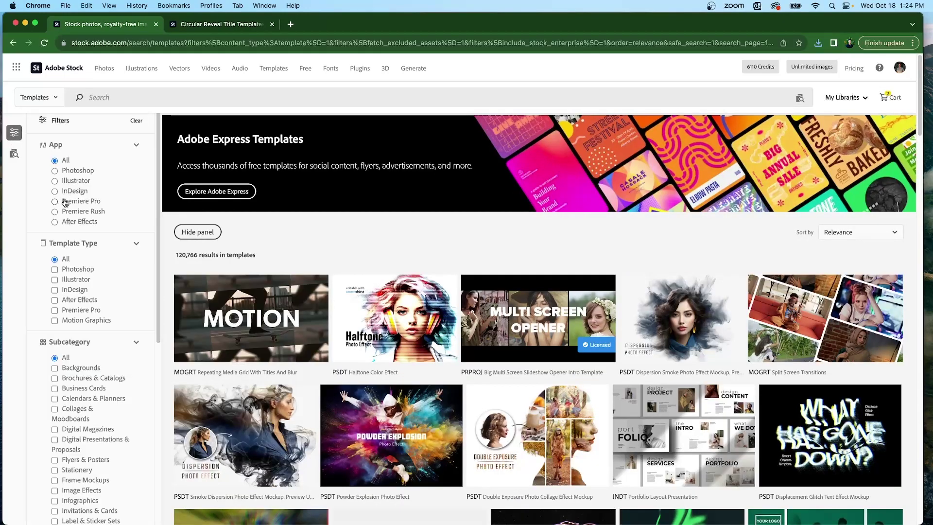
click(56, 212)
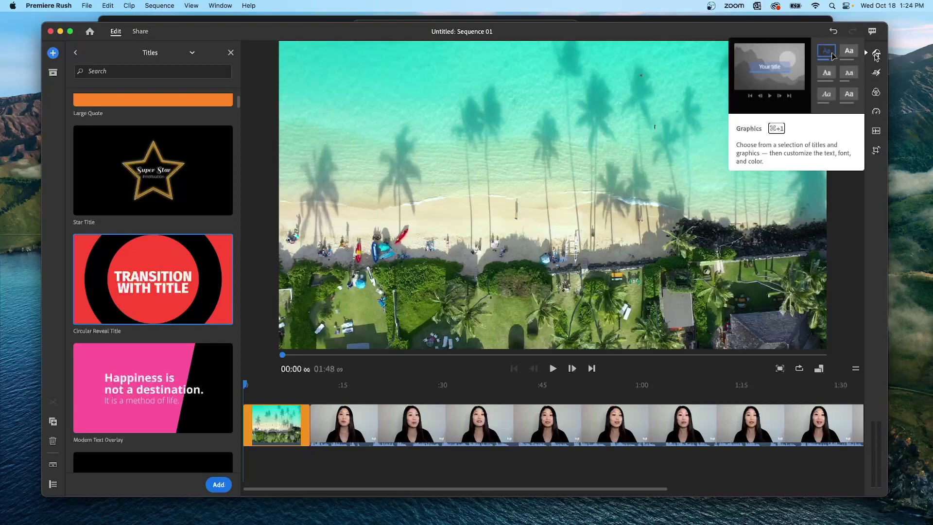
click(875, 53)
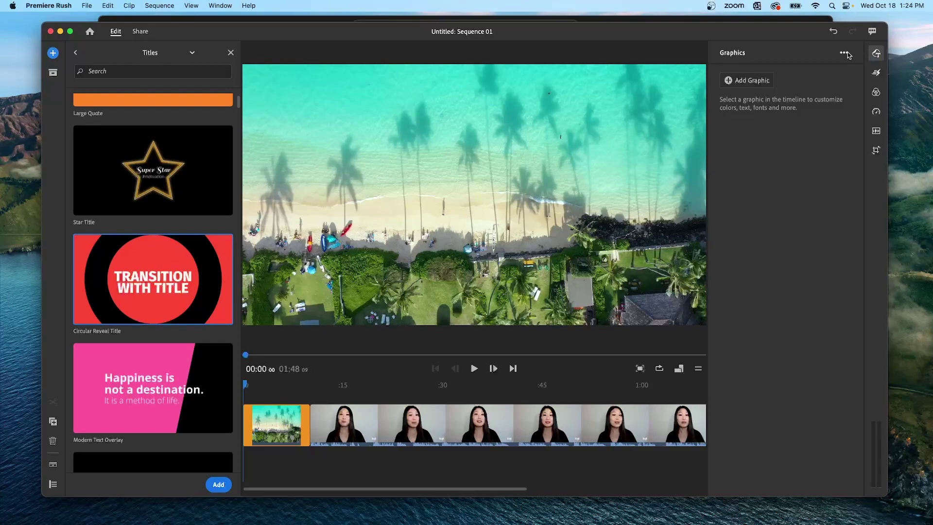
click(843, 54)
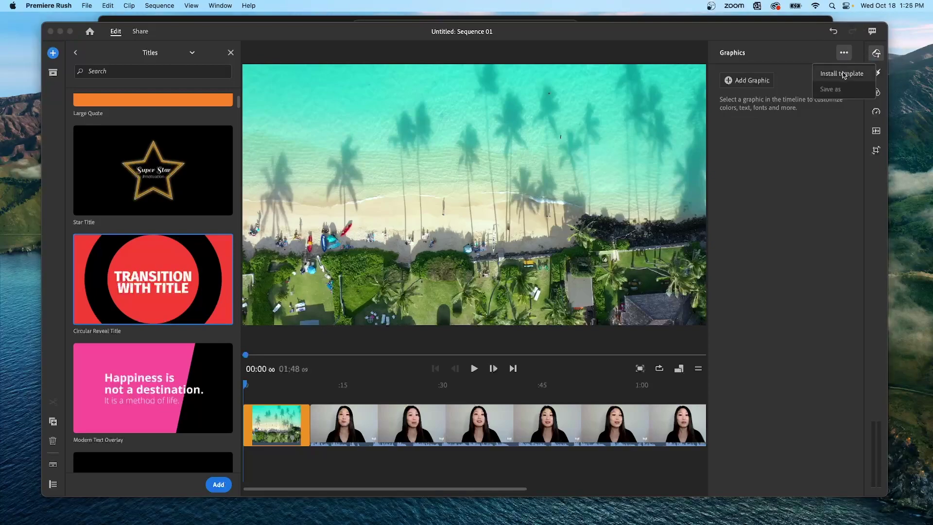
click(844, 75)
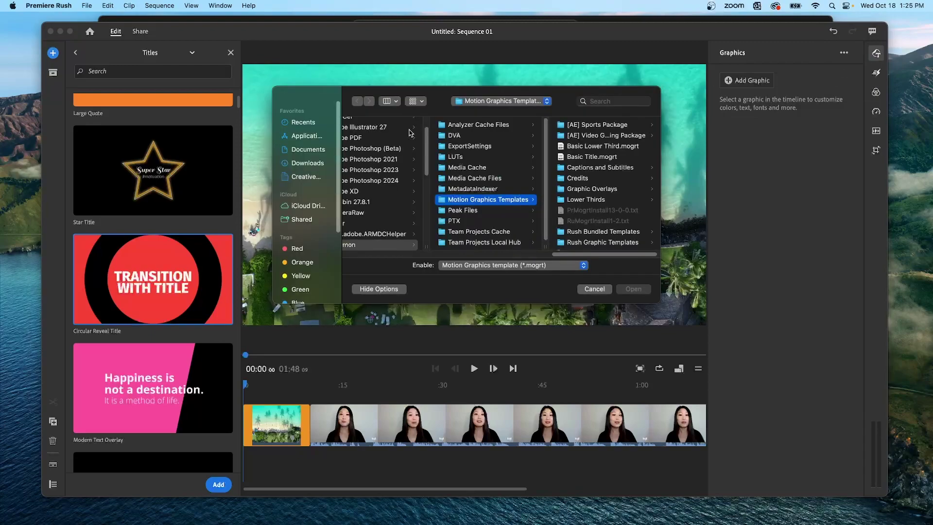
click(309, 163)
click(378, 147)
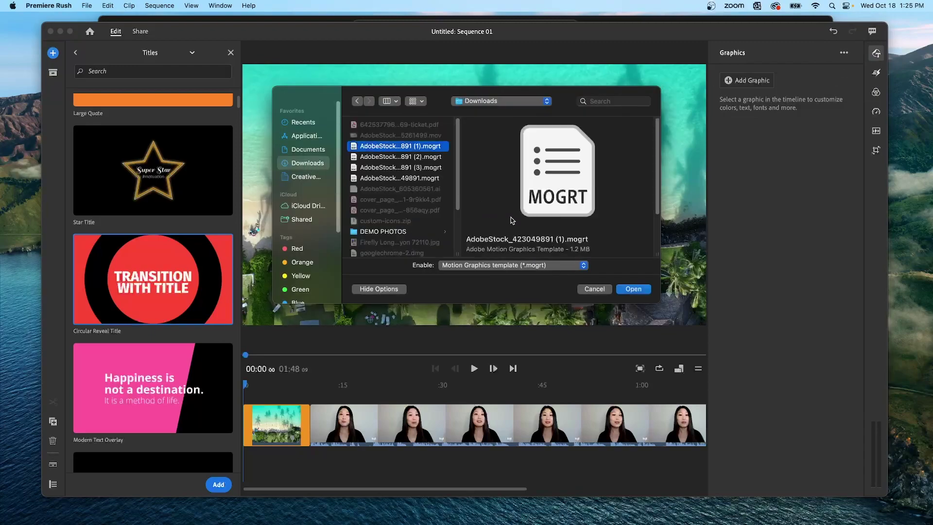
click(631, 289)
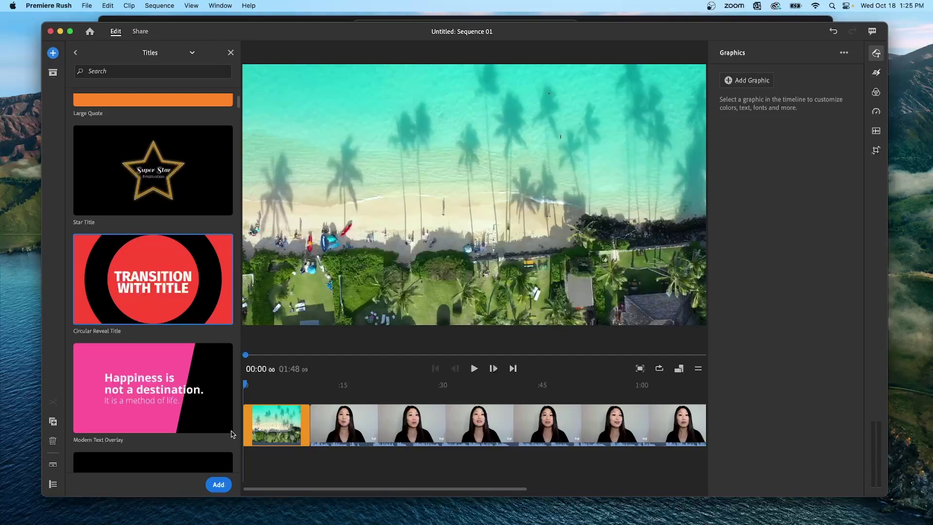
Add Circular Reveal Title over the beach clip, preview two seconds, and return to Creative Cloud.
click(219, 485)
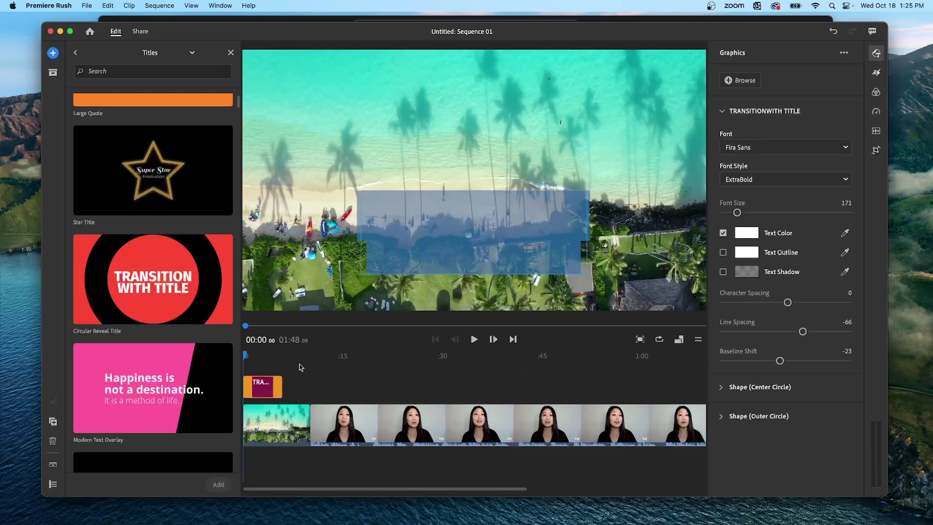
click(256, 356)
drag(257, 355, 260, 356)
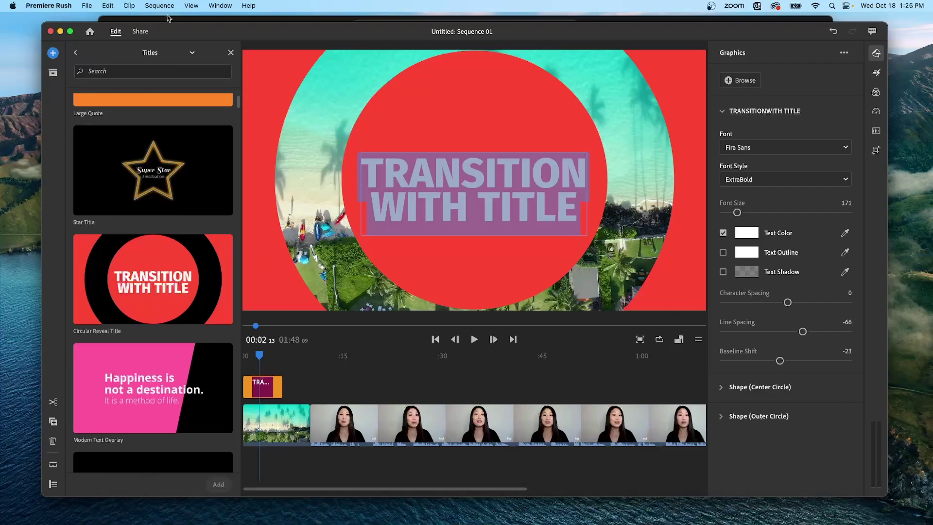
key(super+Tab)
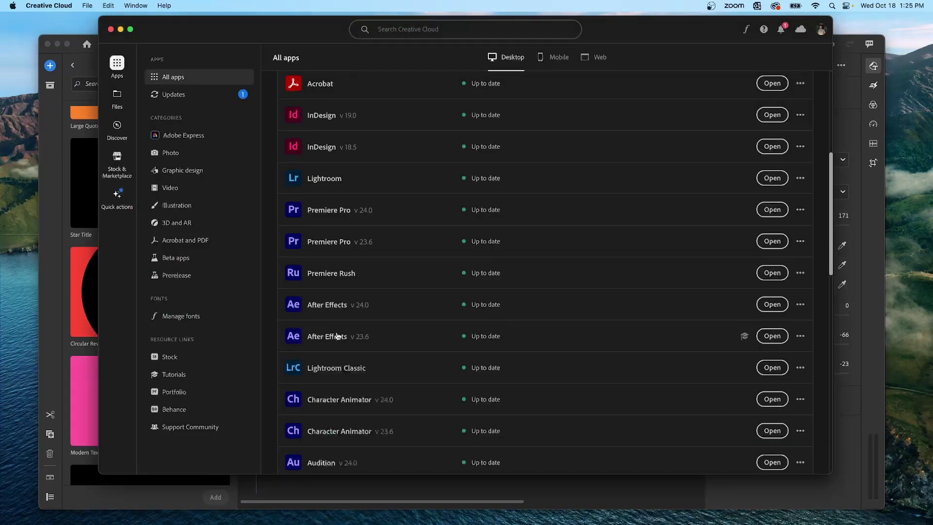
scroll(369, 306, down, 1)
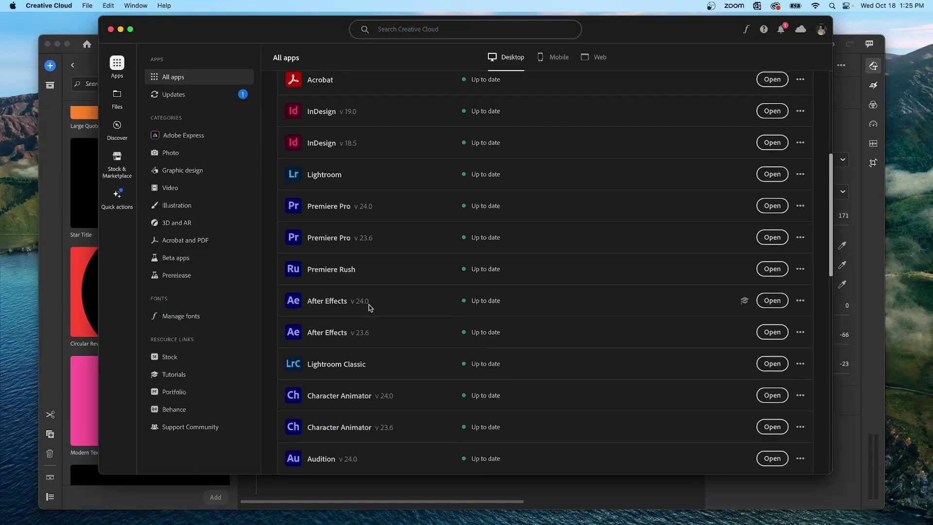
List the other installable Premiere Rush versions in Creative Cloud.
click(799, 269)
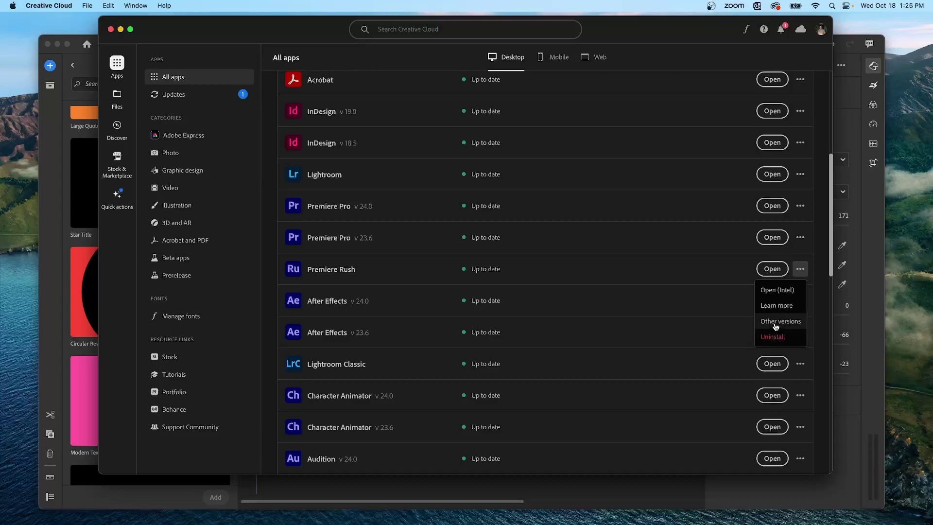
click(780, 321)
scroll(622, 203, down, 3)
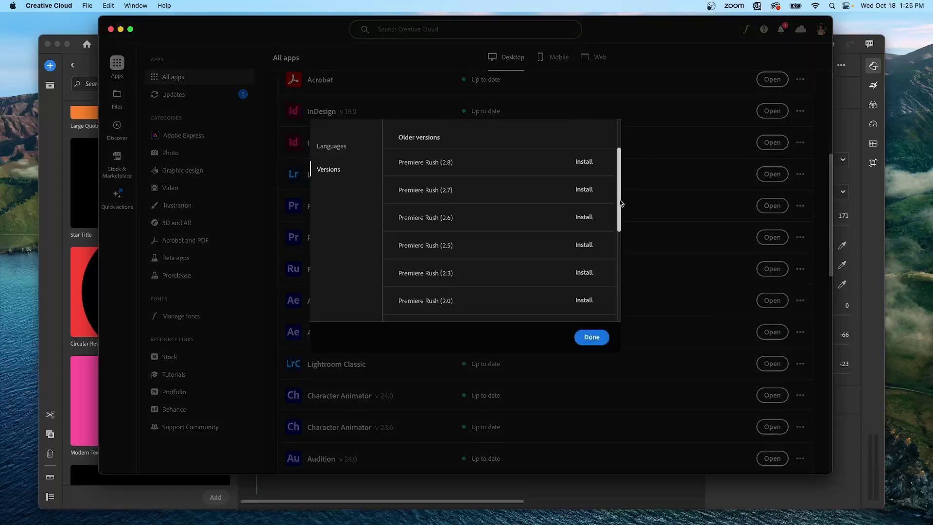
drag(622, 203, 618, 299)
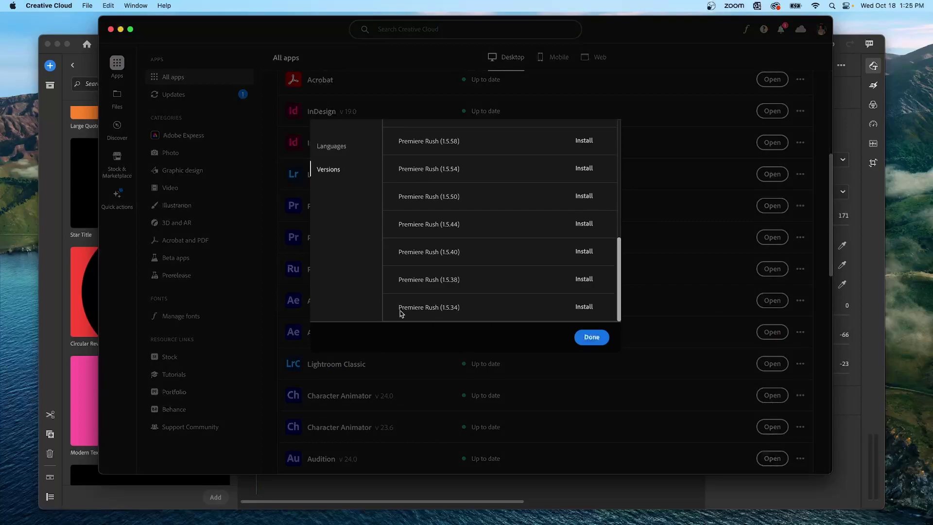